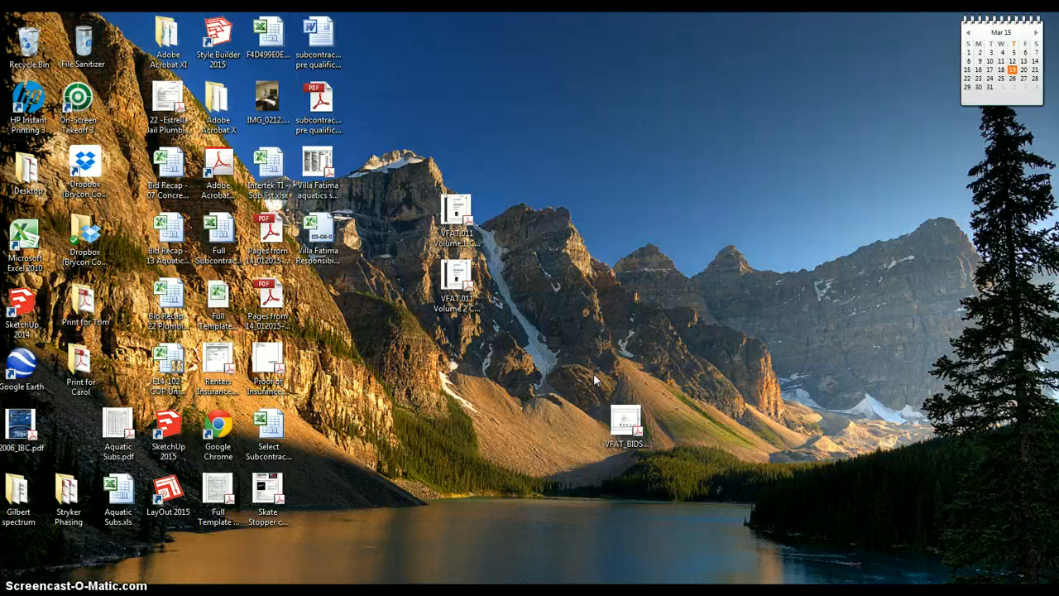
# Launch Google Chrome from its desktop icon.
pyautogui.doubleClick(229, 425)
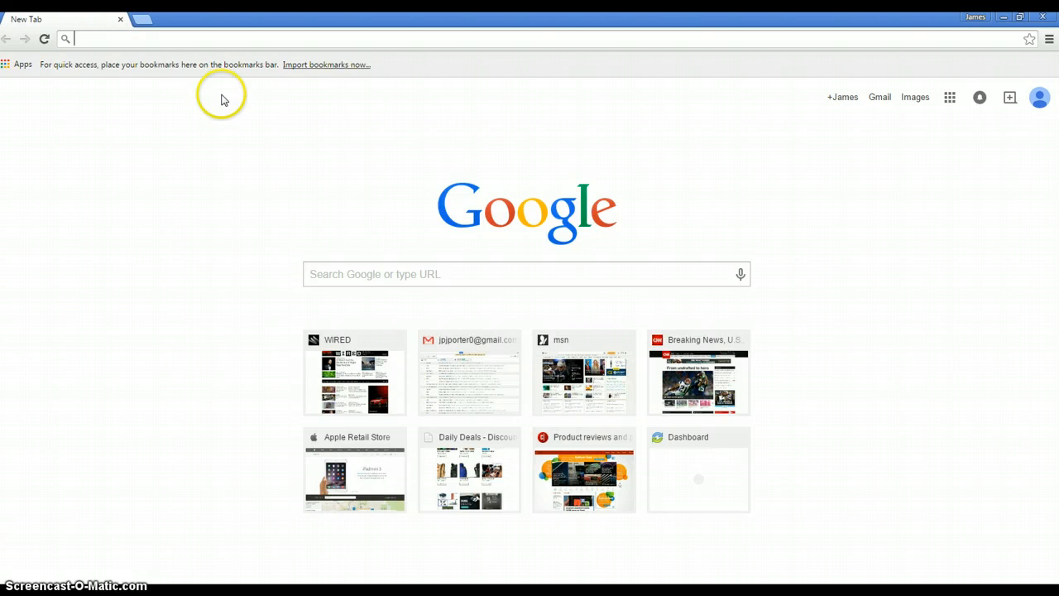
# Go to the suggested brycon.syncedtool.com site to reach its login page.
pyautogui.click(193, 40)
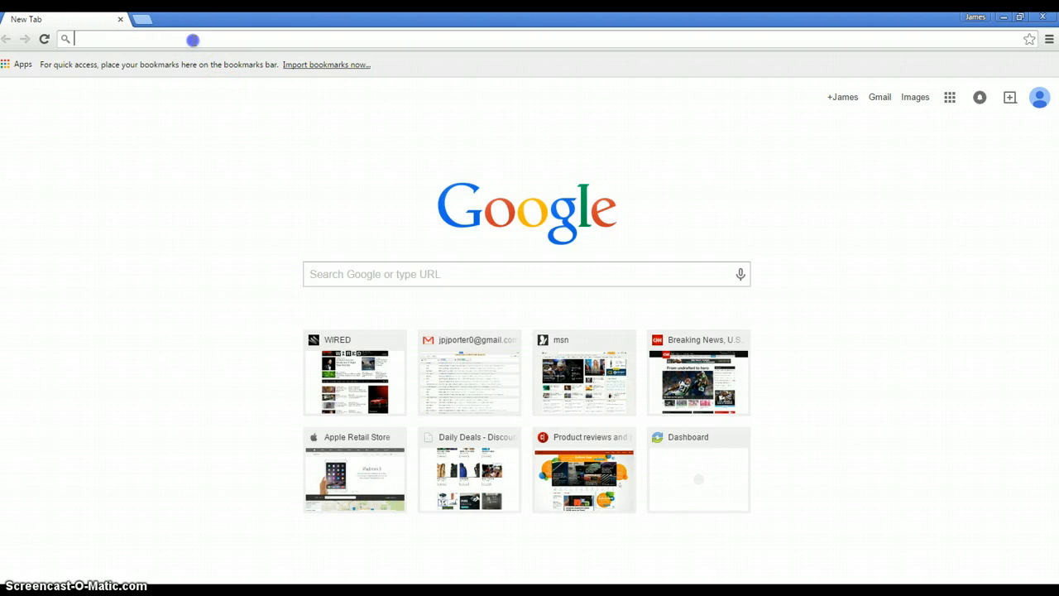
pyautogui.write('https')
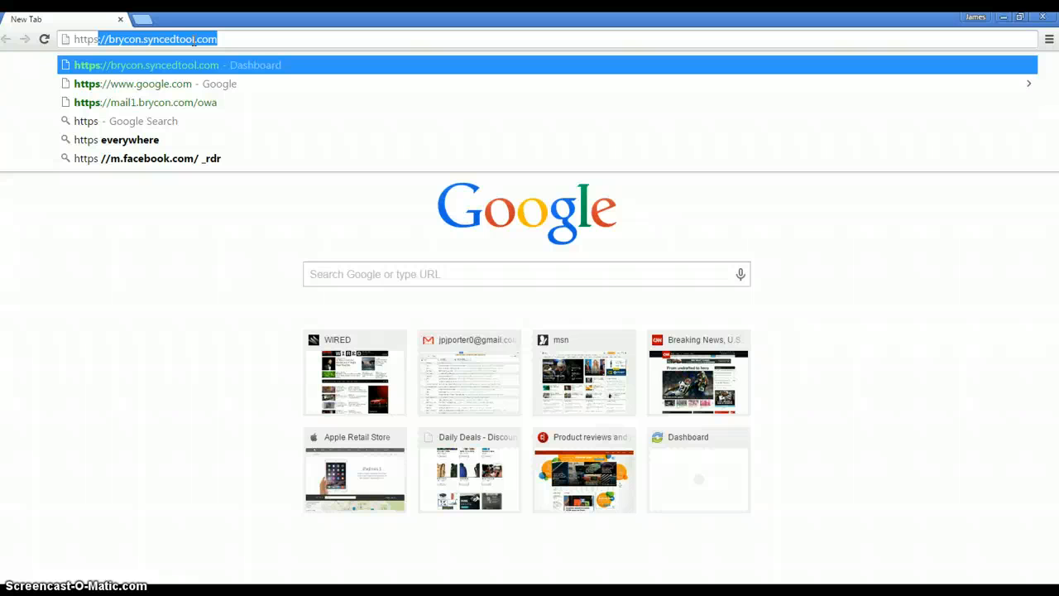
pyautogui.press('Return')
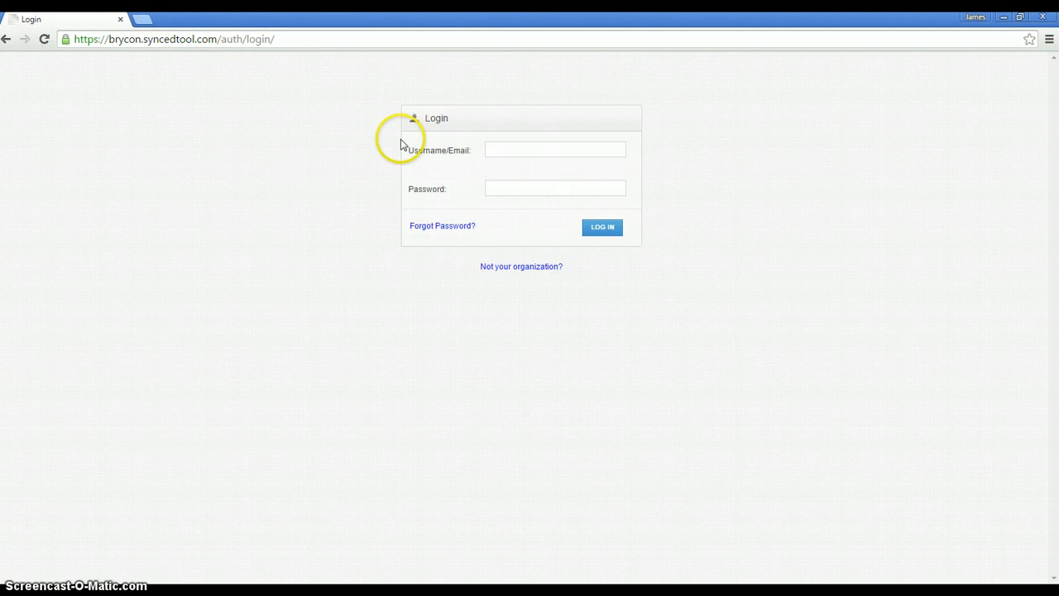
# Log in with the builder domain username and the account password.
pyautogui.click(497, 150)
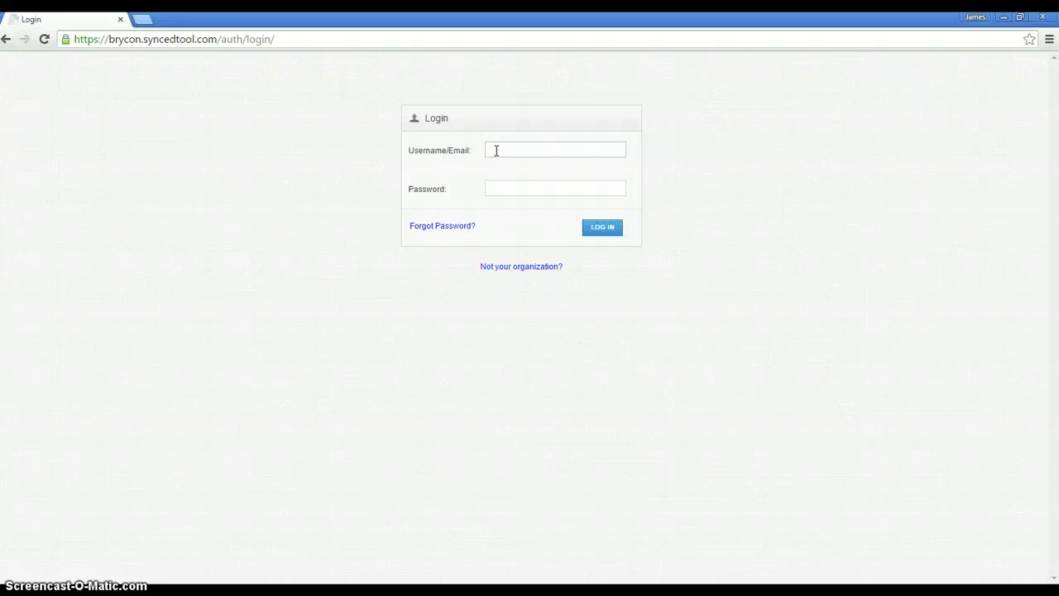
pyautogui.write('builder\\')
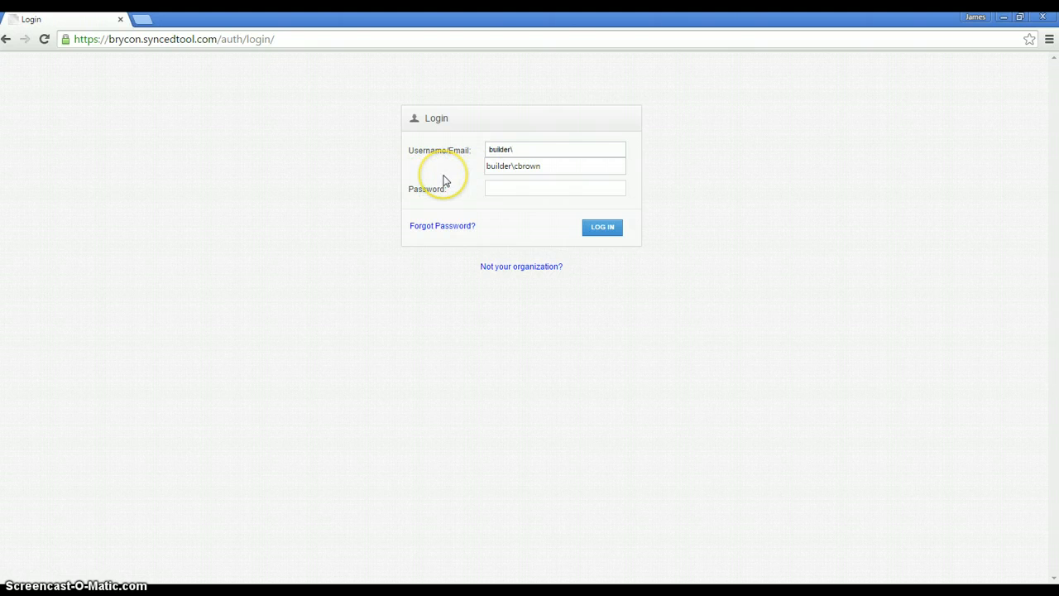
pyautogui.press('Tab')
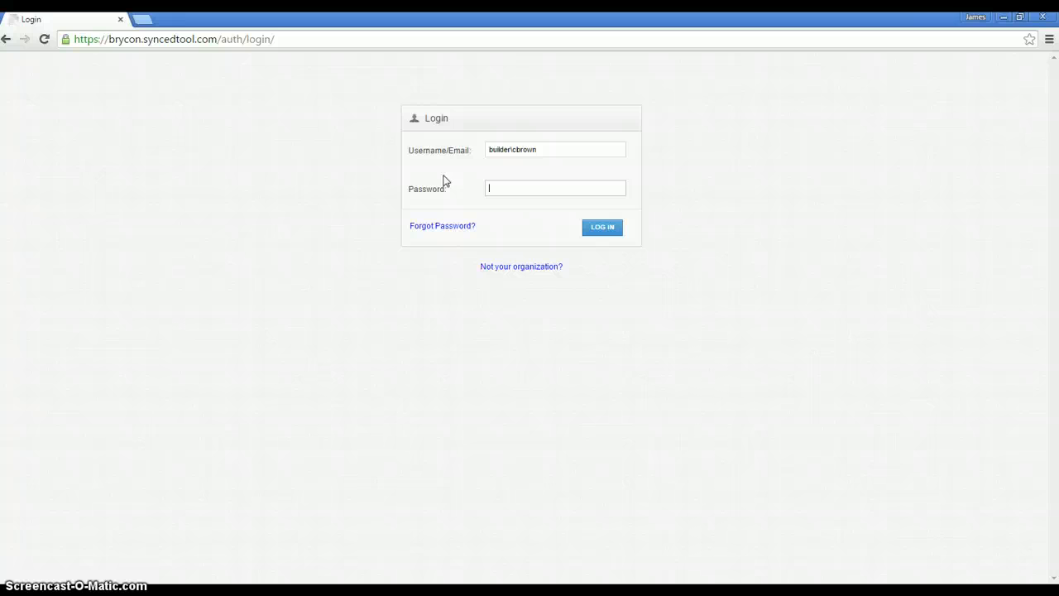
pyautogui.write('*************')
pyautogui.press('Return')
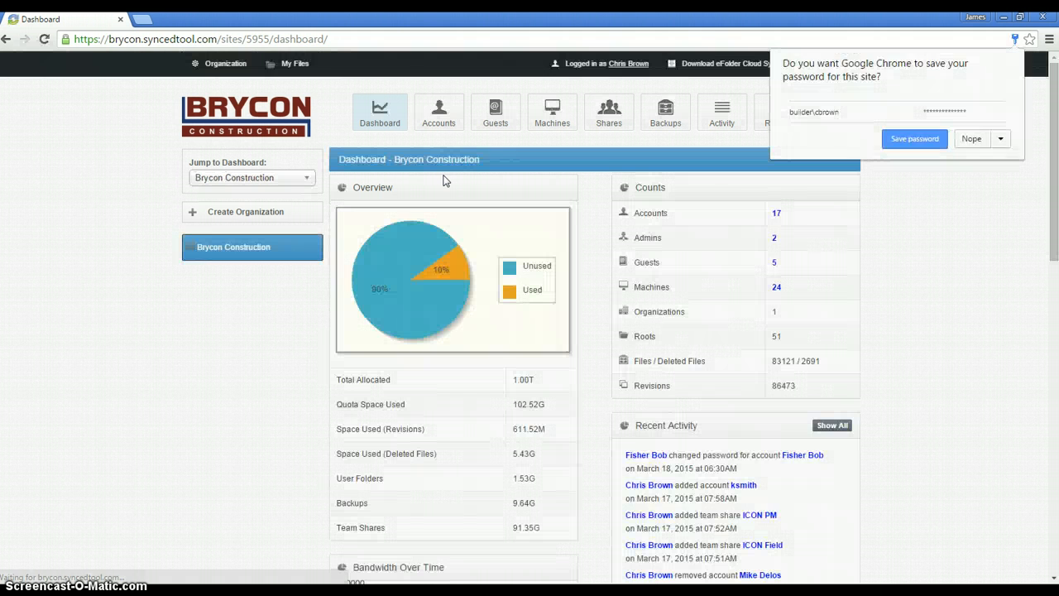
# Decline saving the password, then go from My Files to the Download eFolder Cloud Sync App page.
pyautogui.click(972, 137)
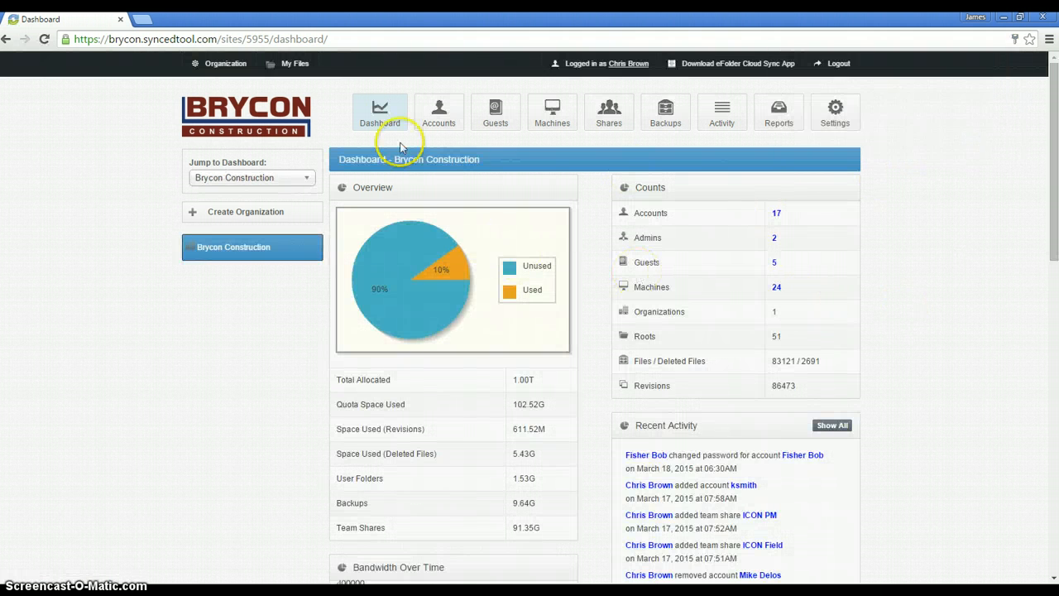
pyautogui.click(300, 72)
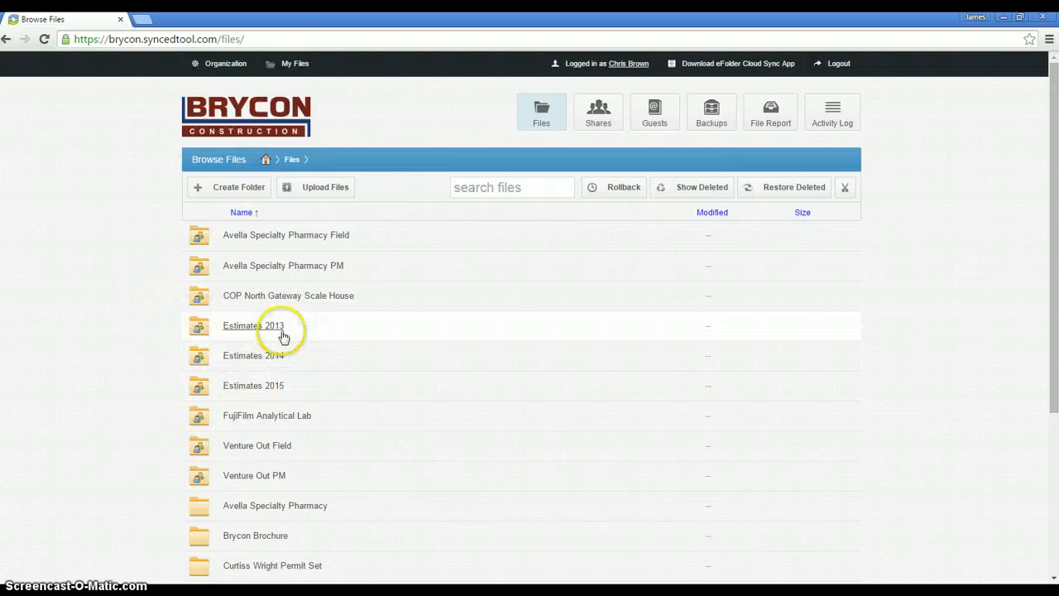
pyautogui.click(269, 424)
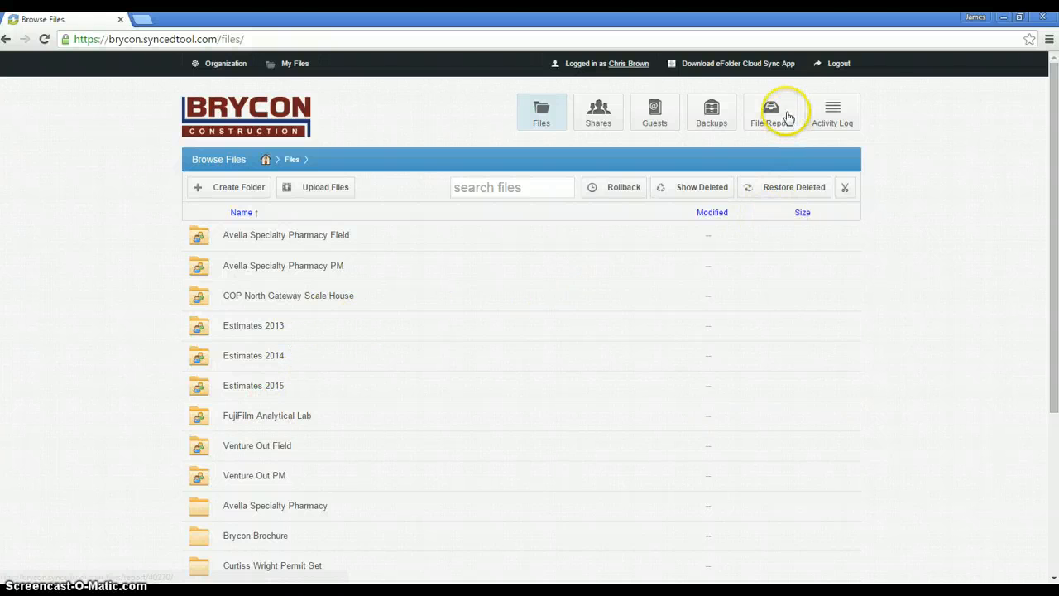
pyautogui.click(763, 66)
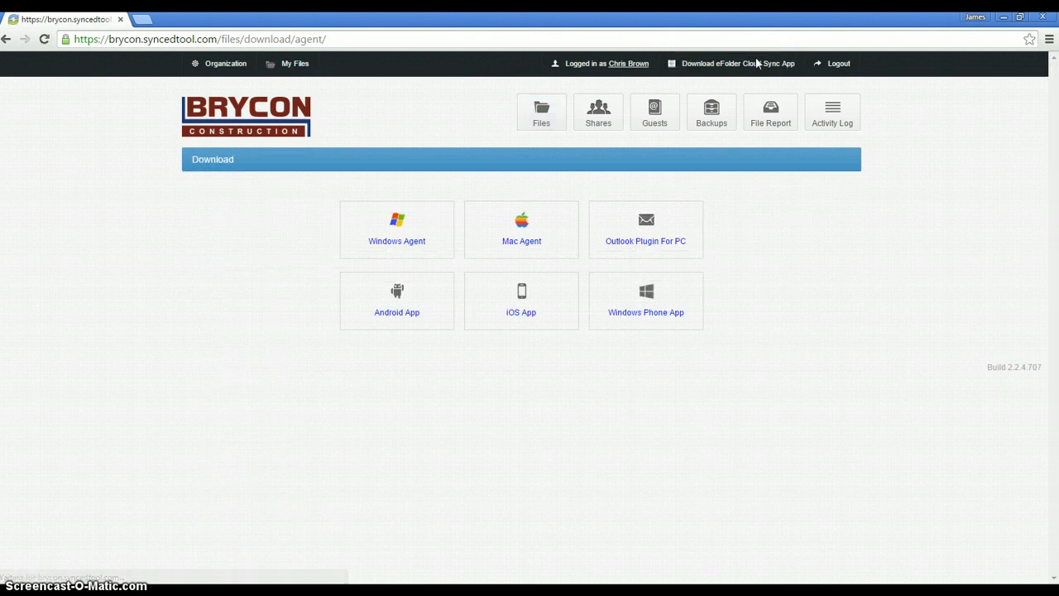
# Download the Windows Agent installer and run the downloaded eFolderCloudSync .exe.
pyautogui.click(855, 223)
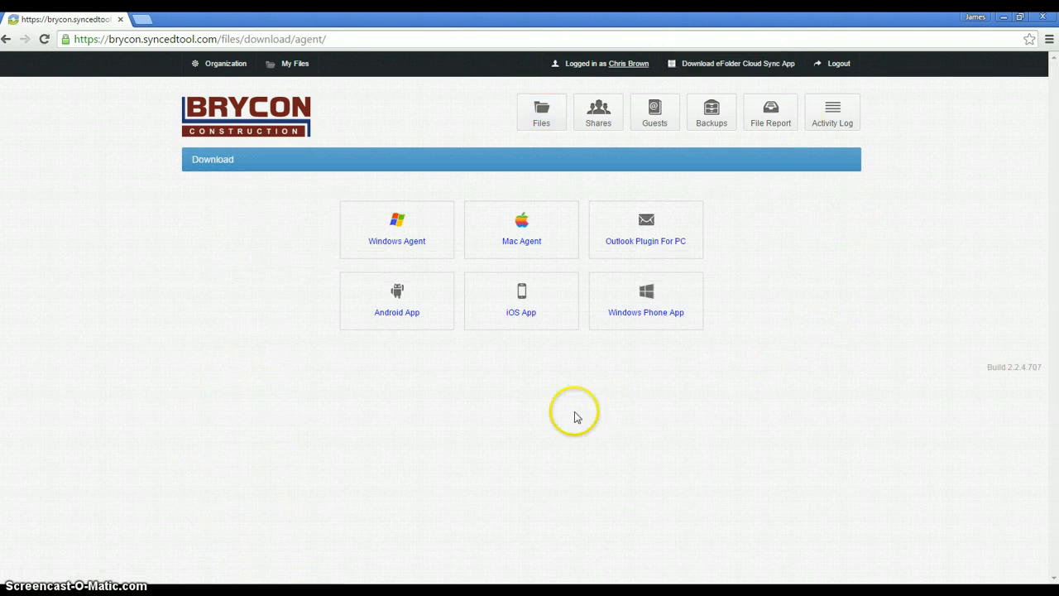
pyautogui.click(388, 242)
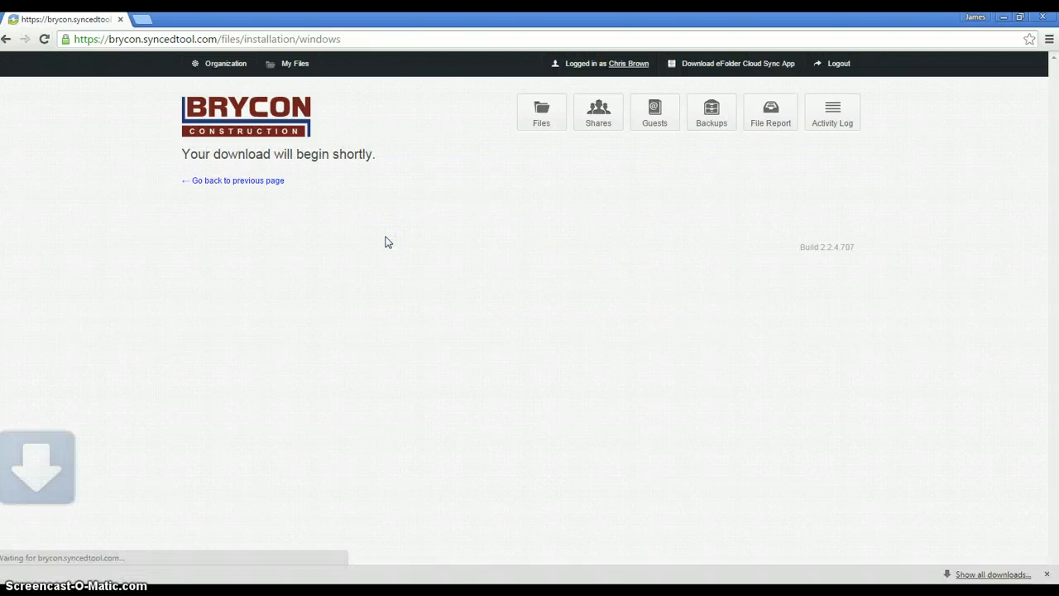
pyautogui.click(263, 327)
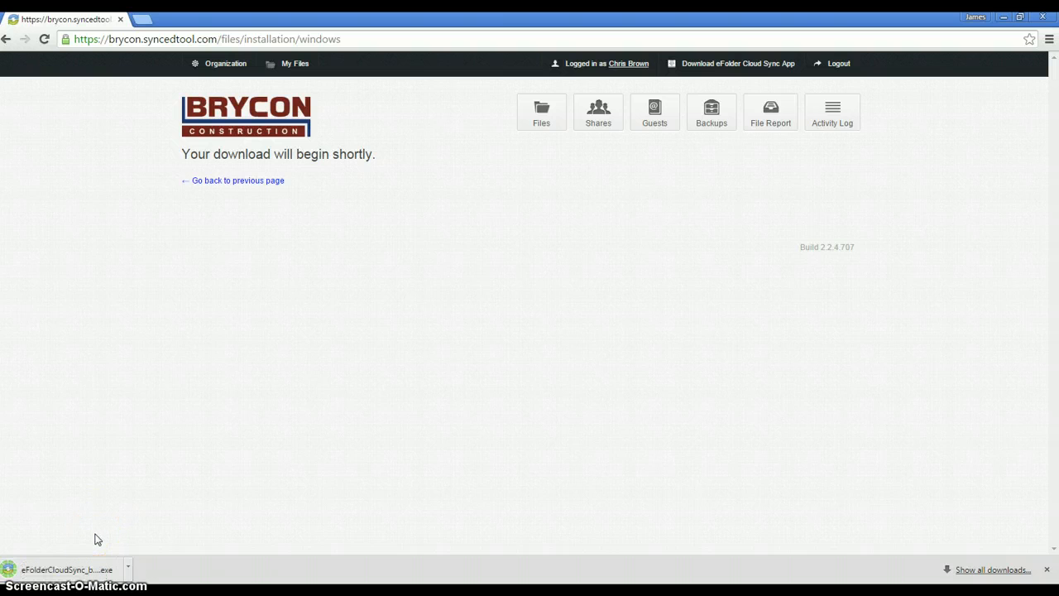
pyautogui.click(86, 570)
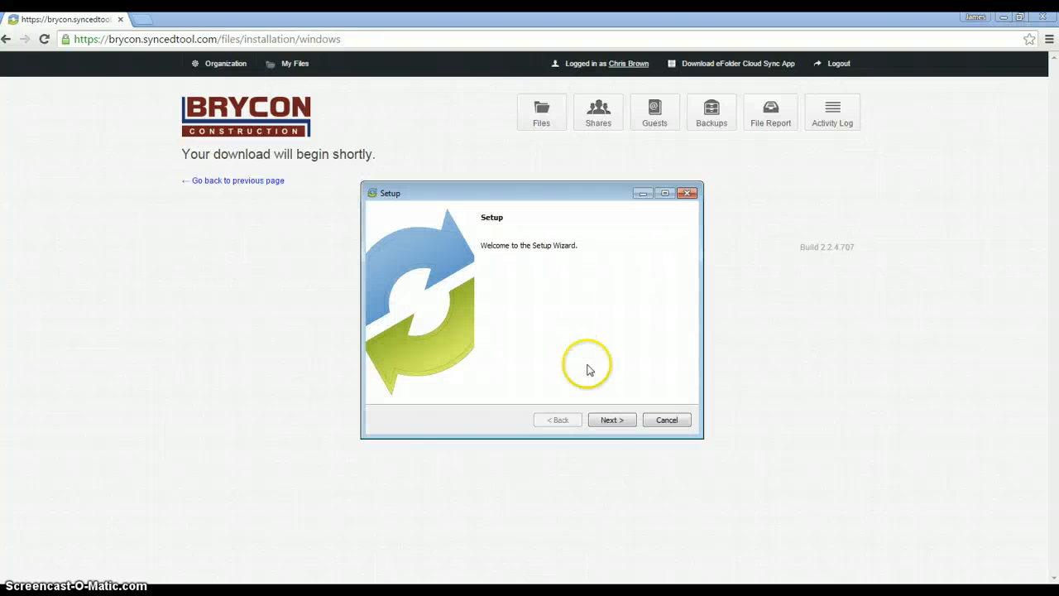
# Install eFolder Cloud Sync with the license accepted, default folder and a desktop shortcut.
pyautogui.click(608, 421)
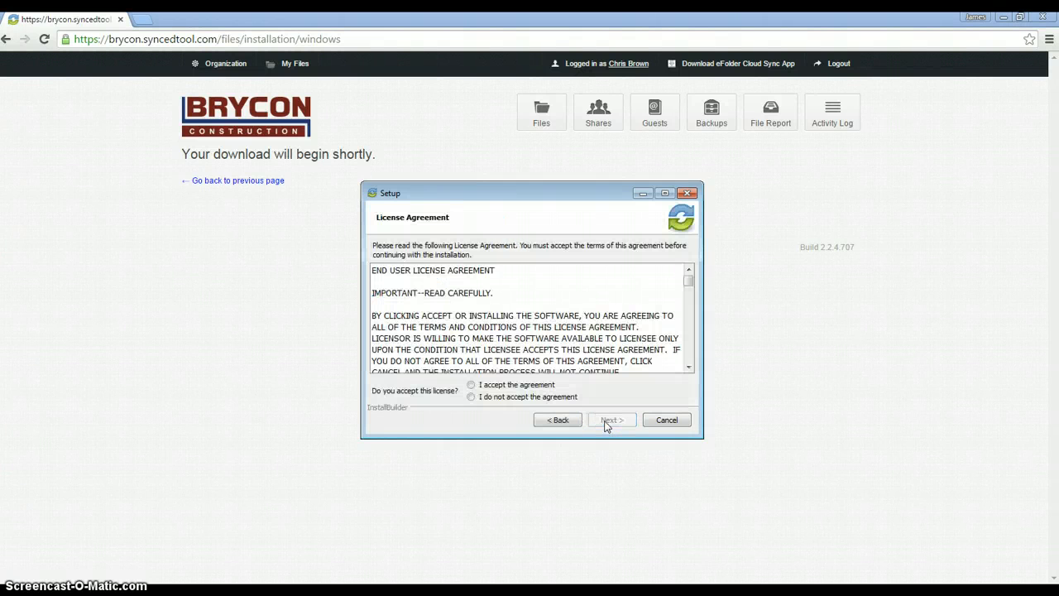
pyautogui.click(471, 385)
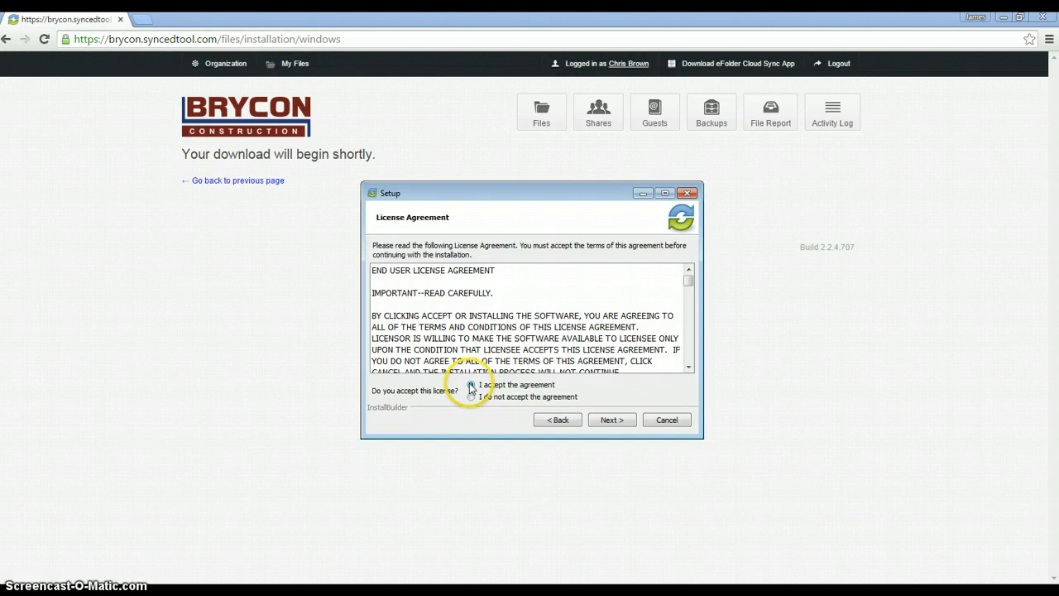
pyautogui.click(612, 422)
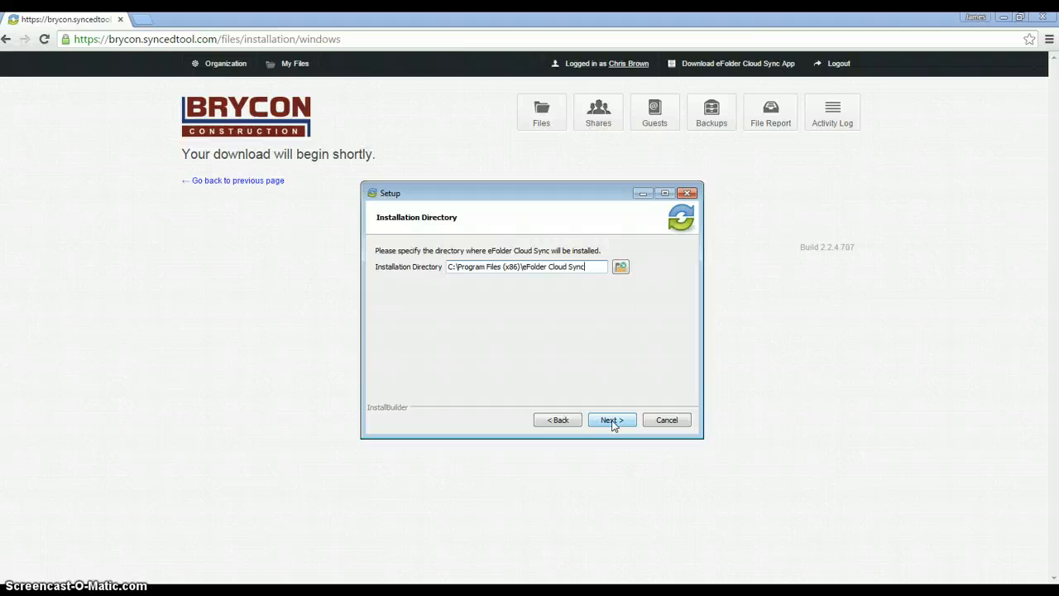
pyautogui.click(612, 420)
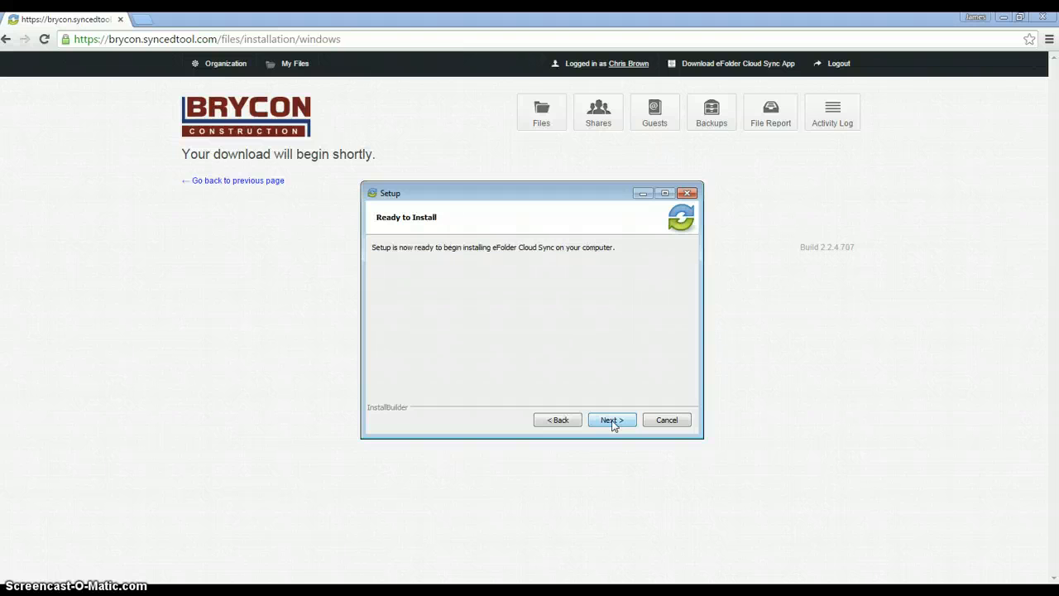
pyautogui.click(613, 420)
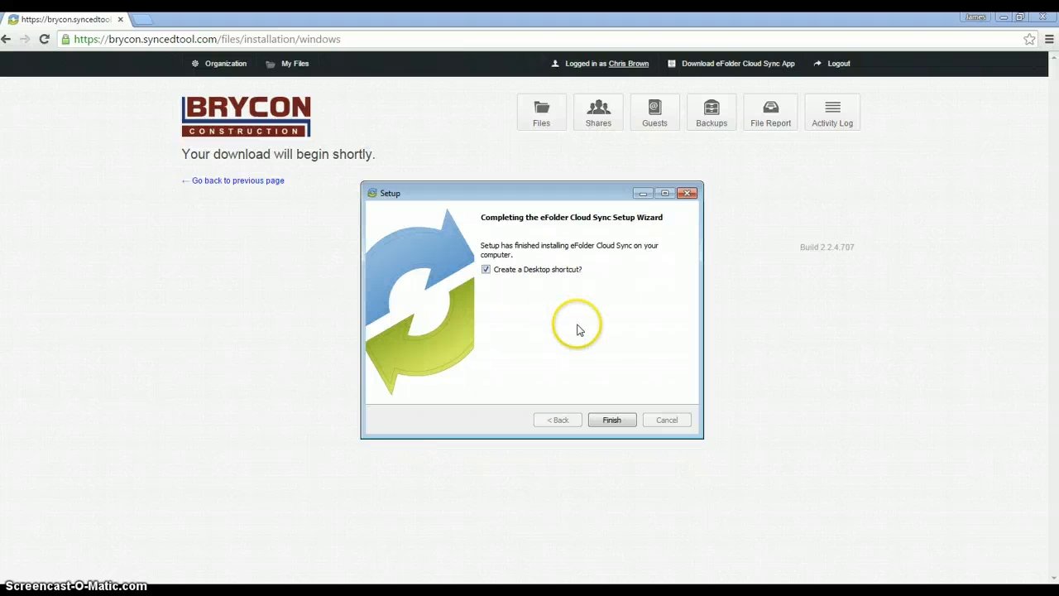
pyautogui.click(612, 420)
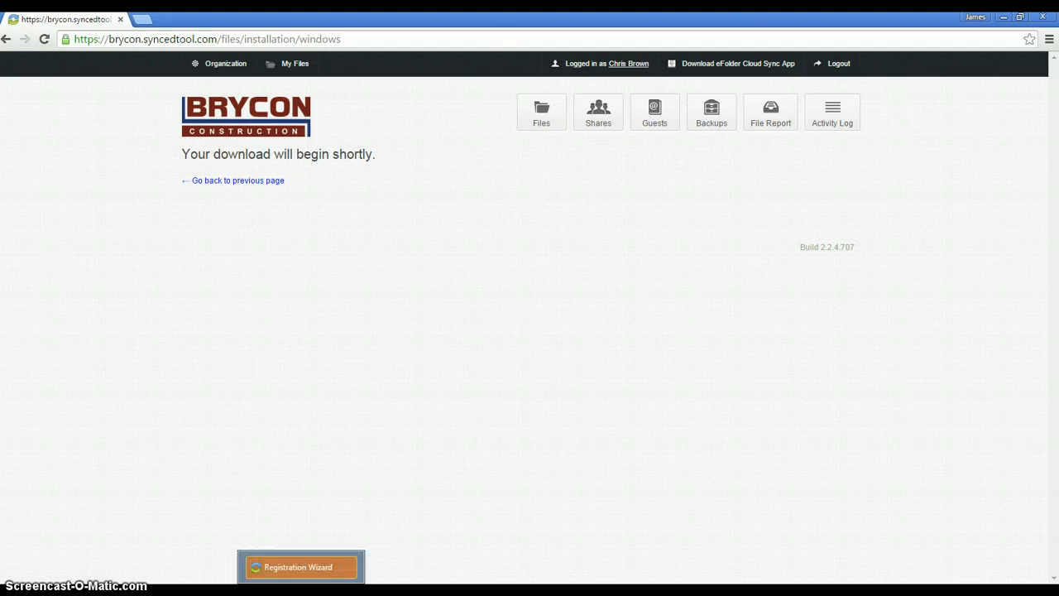
# Start the Registration Wizard and choose to log in with domain credentials.
pyautogui.click(301, 592)
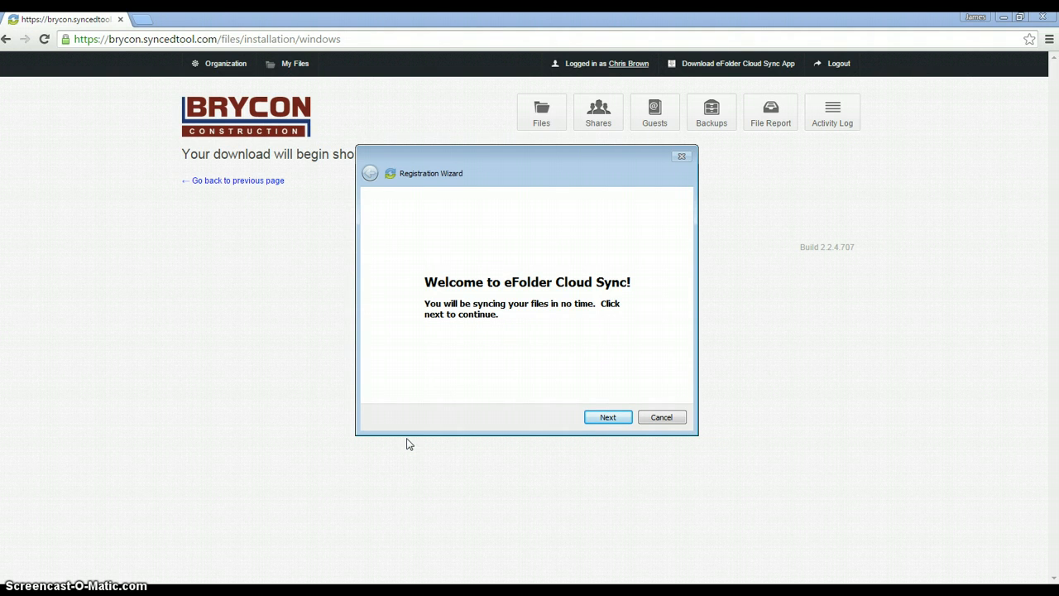
pyautogui.click(607, 418)
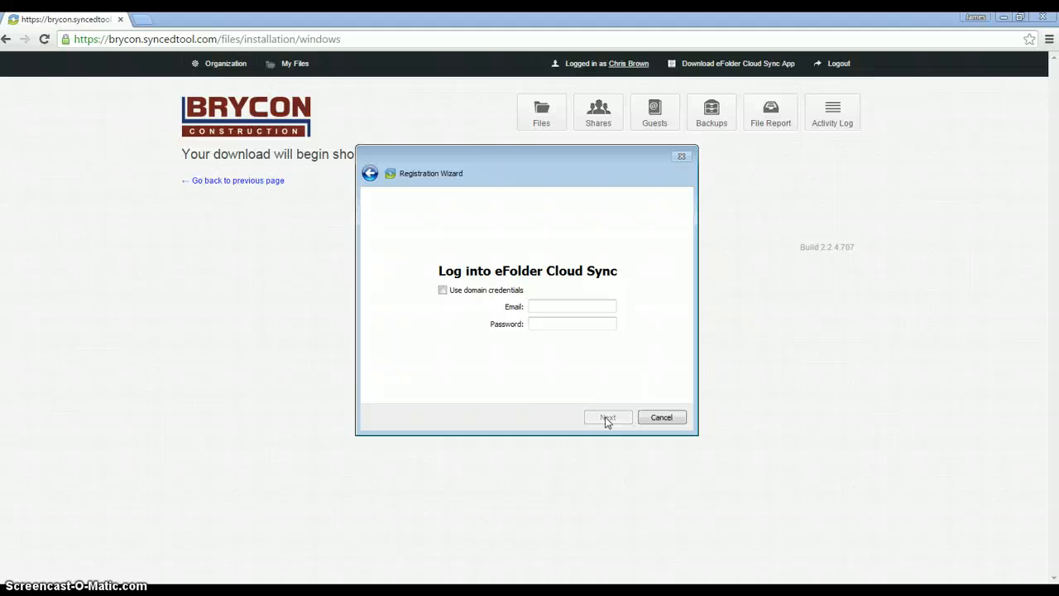
pyautogui.click(443, 292)
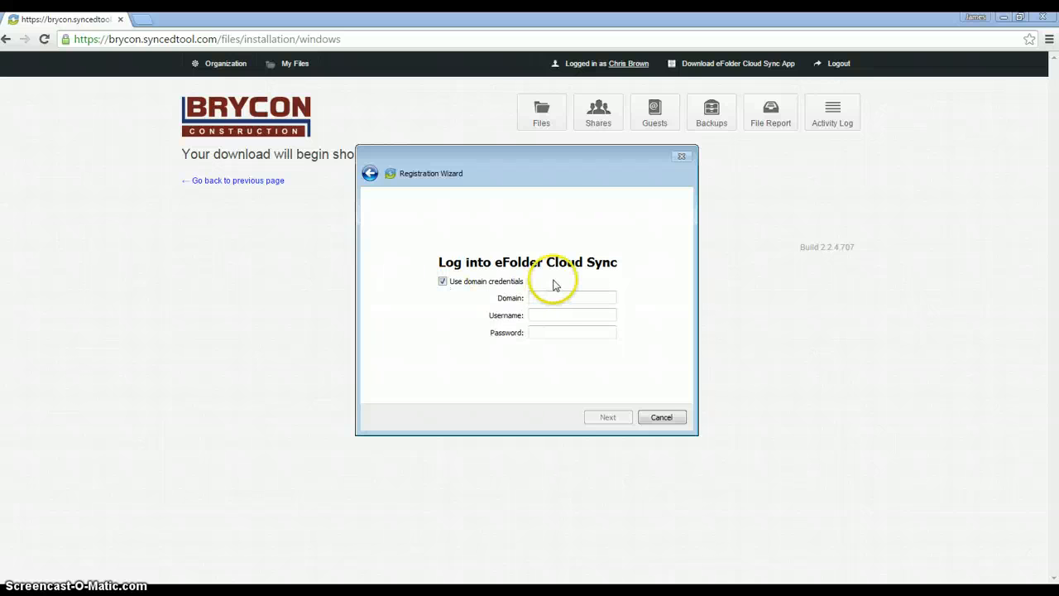
# Enter domain builder.local, the domain username and the account password.
pyautogui.click(555, 301)
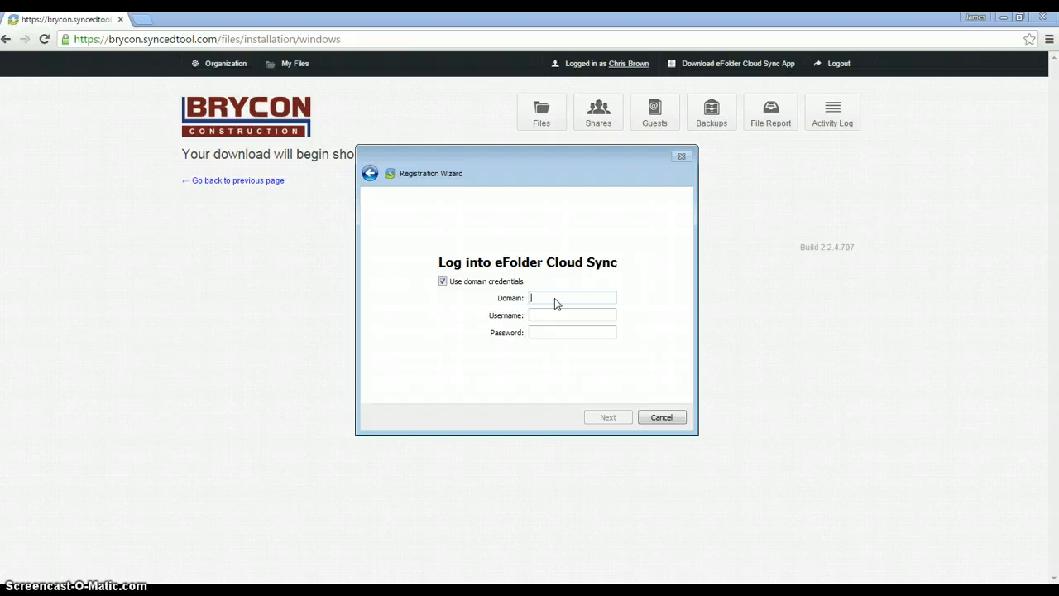
pyautogui.write('builder.local')
pyautogui.press('Tab')
pyautogui.press('Tab')
pyautogui.write('*********')
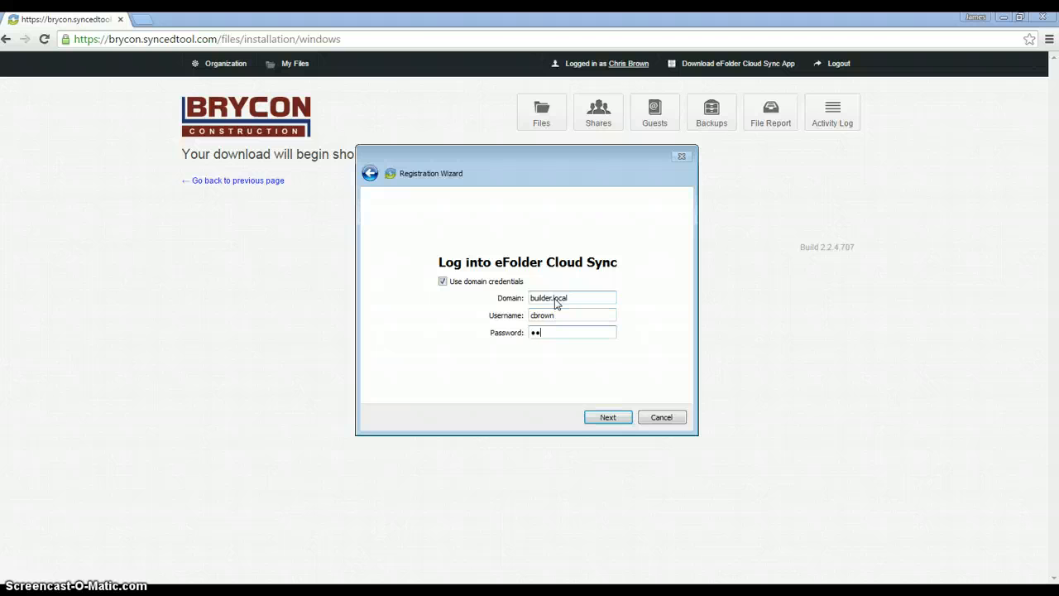
pyautogui.write('*****')
# Register with Typical setup, merge into the existing Synced Tool folder, and open it.
pyautogui.click(608, 421)
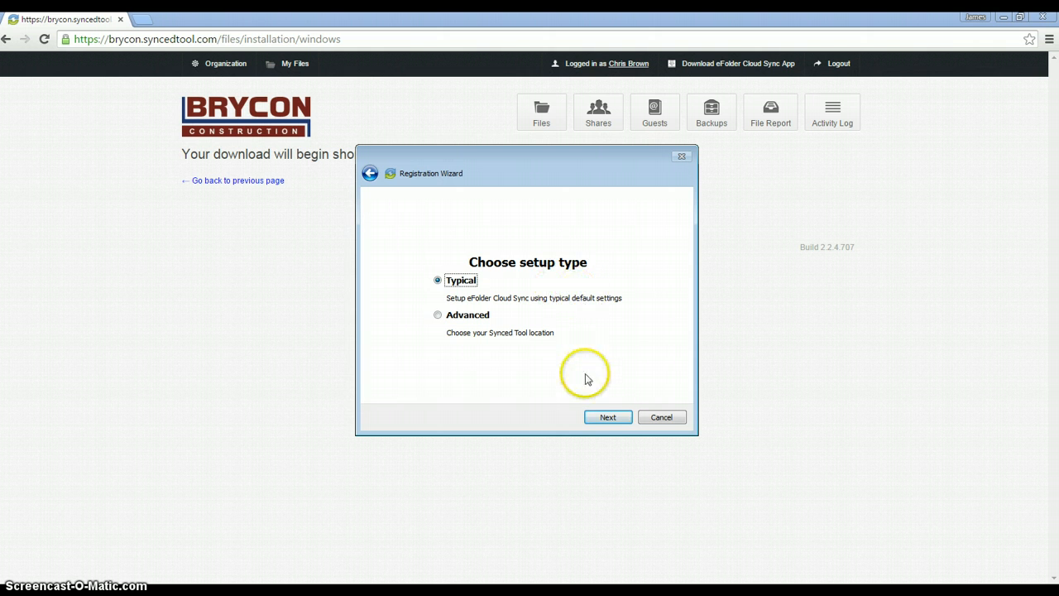
pyautogui.click(608, 418)
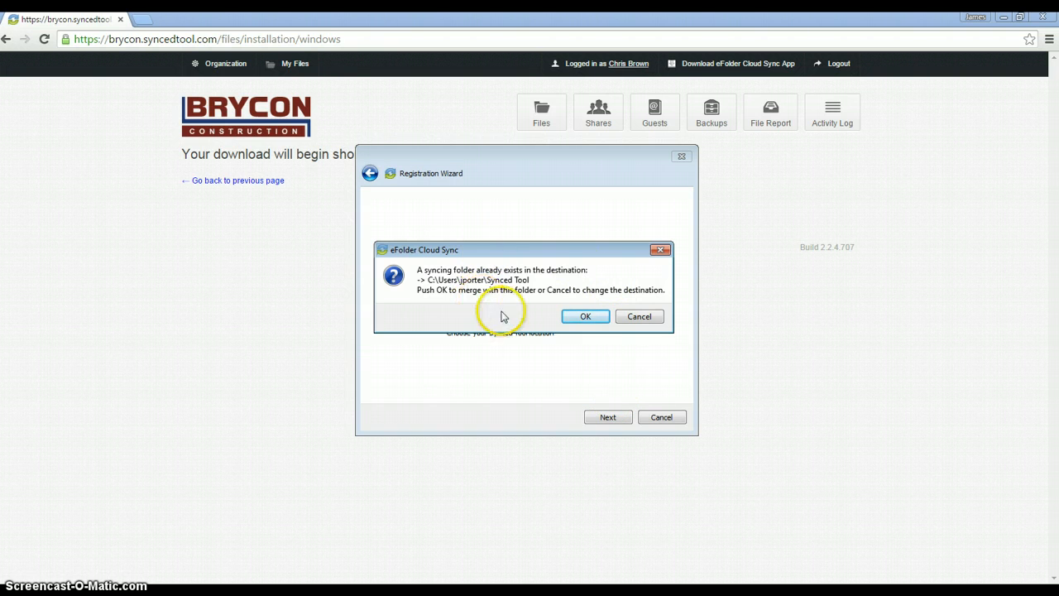
pyautogui.click(580, 318)
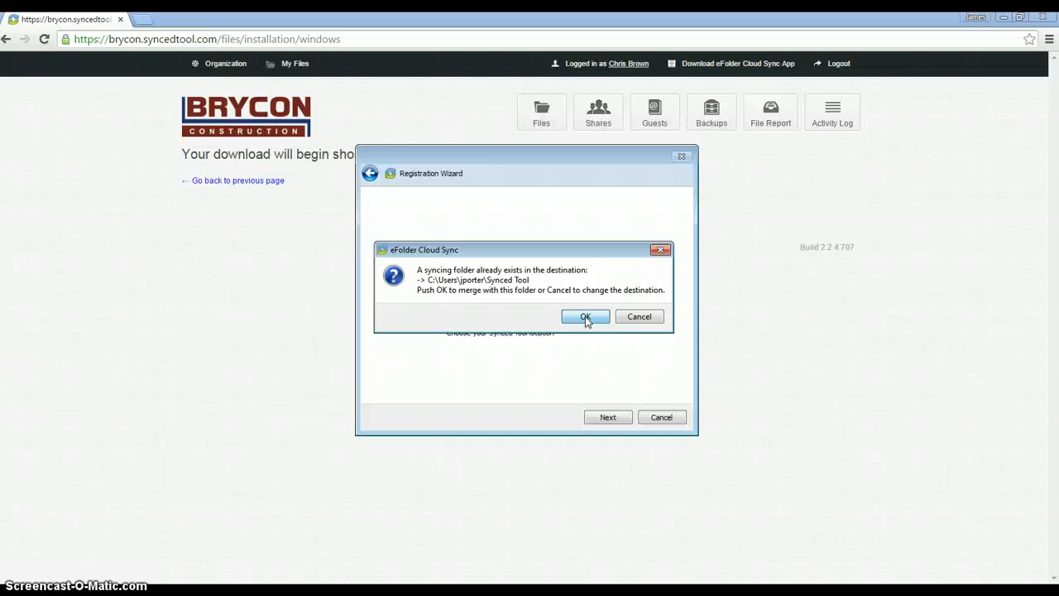
pyautogui.click(585, 316)
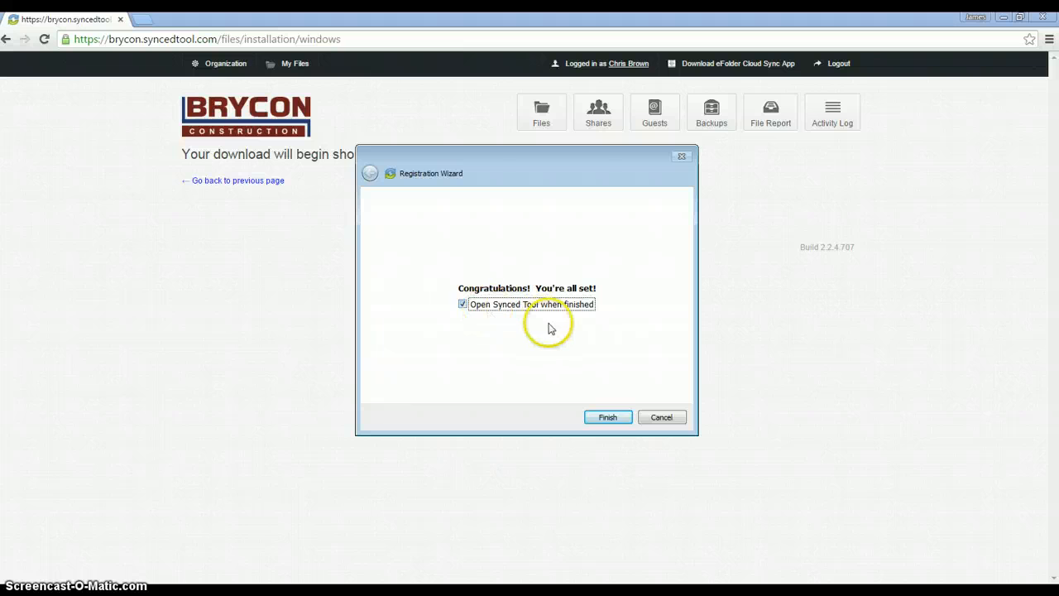
pyautogui.click(602, 416)
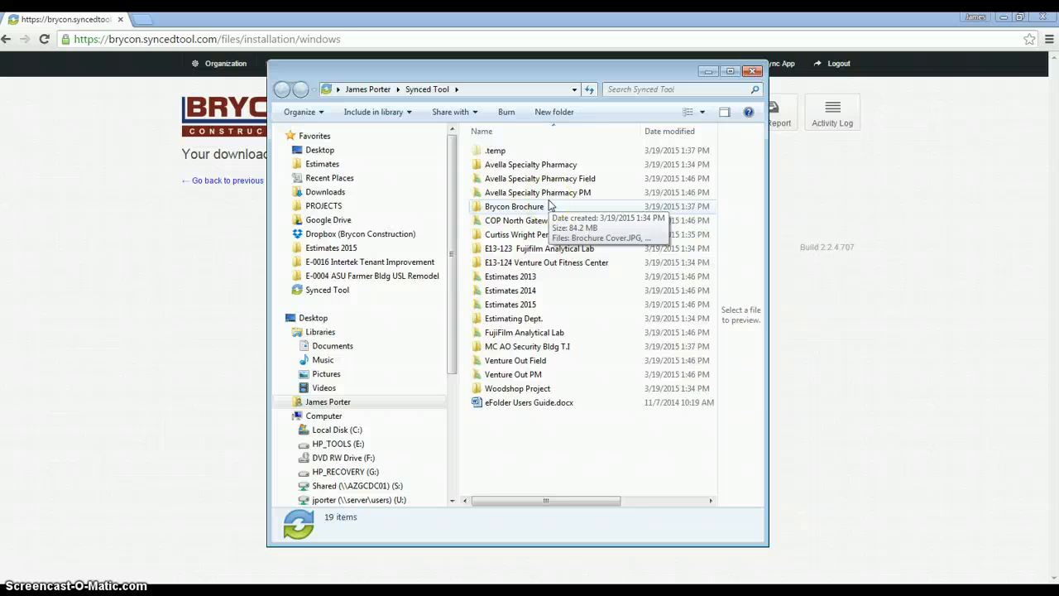
pyautogui.click(327, 293)
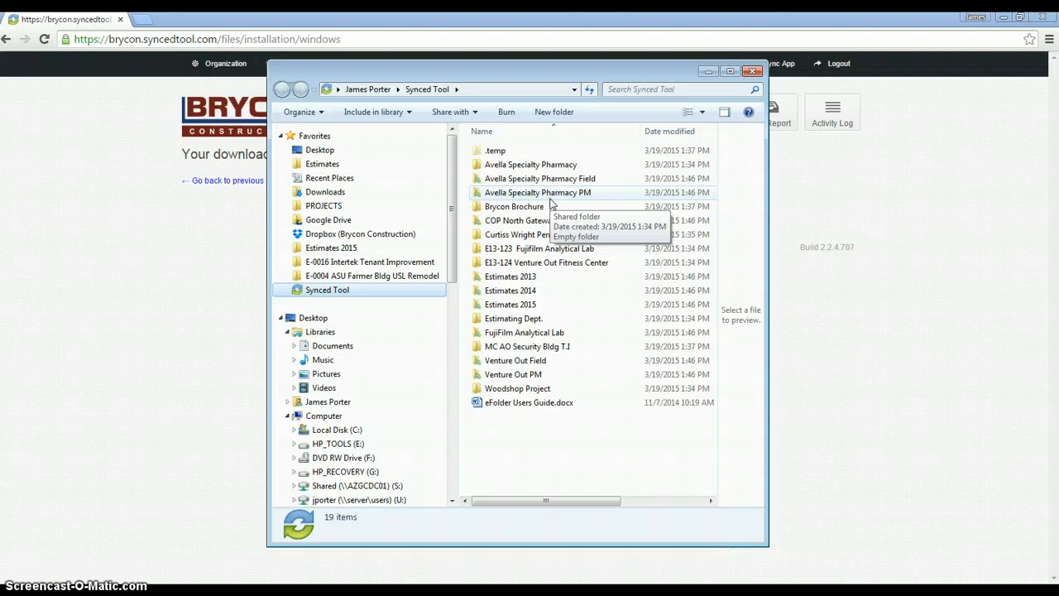
pyautogui.click(549, 183)
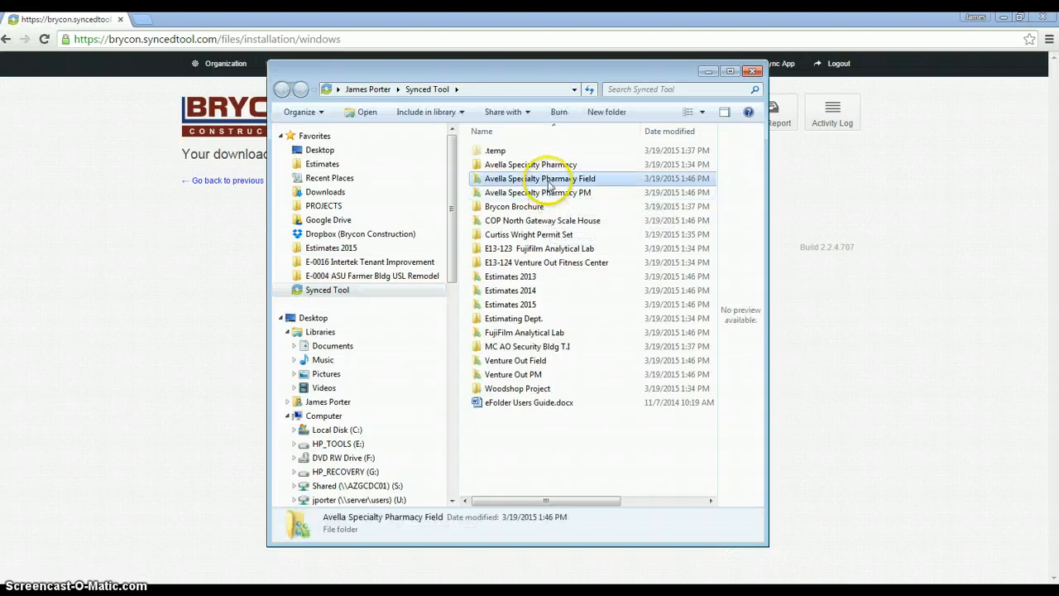
pyautogui.doubleClick(549, 182)
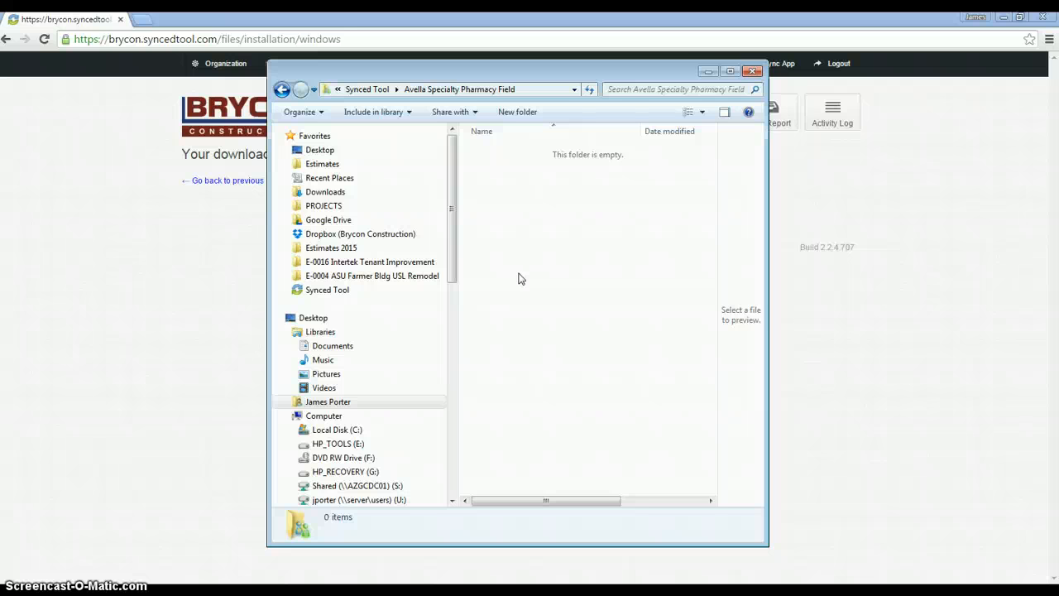
pyautogui.click(282, 89)
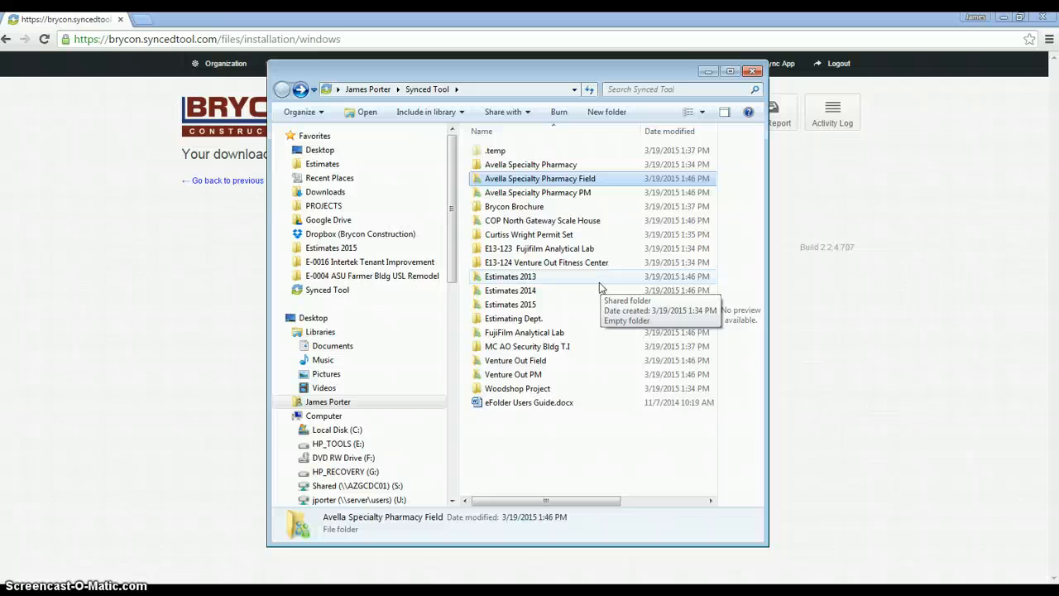
pyautogui.click(342, 294)
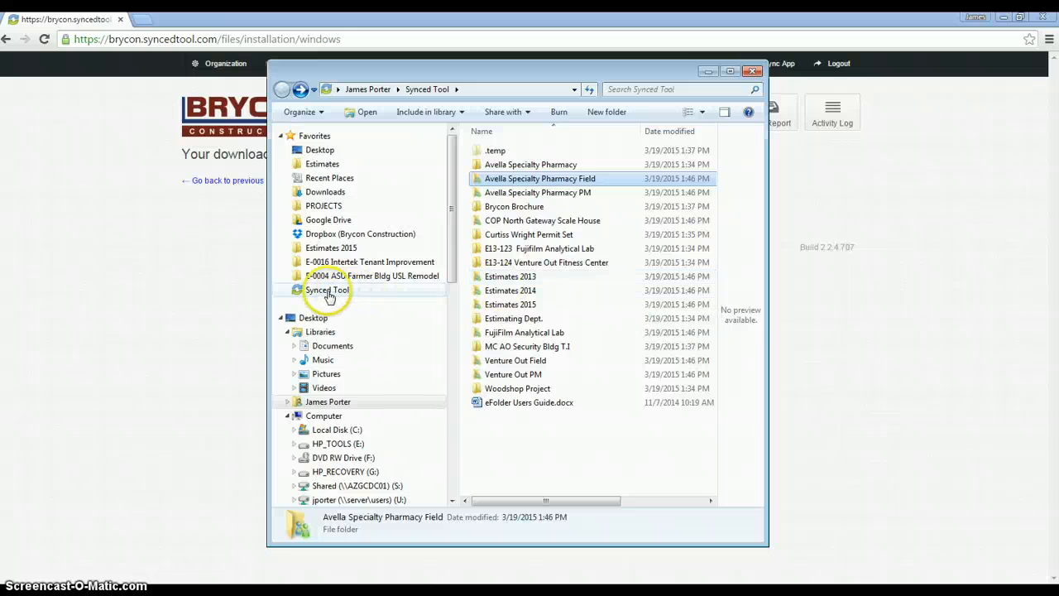
pyautogui.click(408, 404)
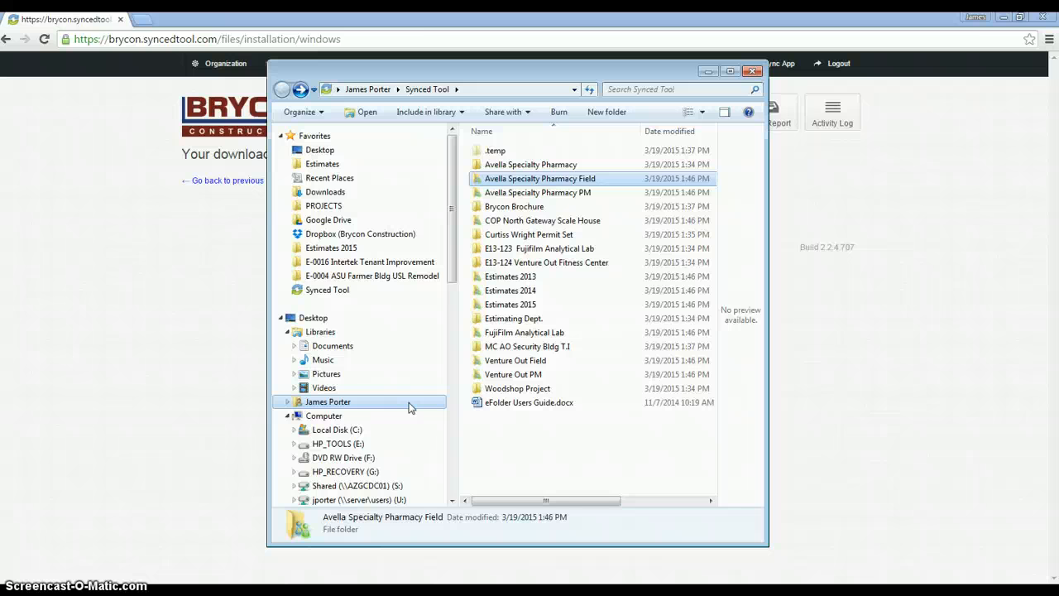
pyautogui.click(408, 406)
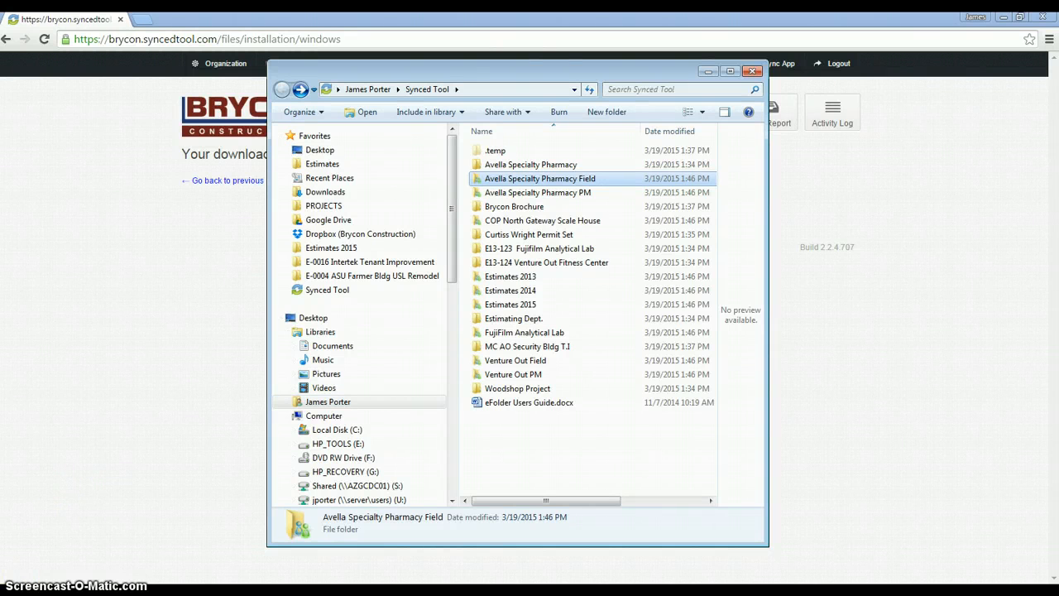